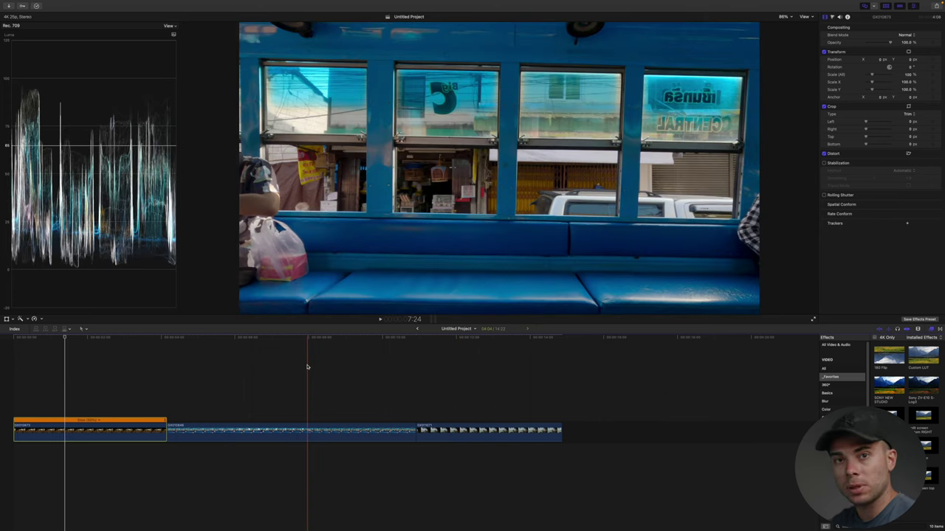
Step: Add a Color Curves correction to the first beach clip and shape a gentle luma S-curve with lowered shadows and raised highlights
key(space)
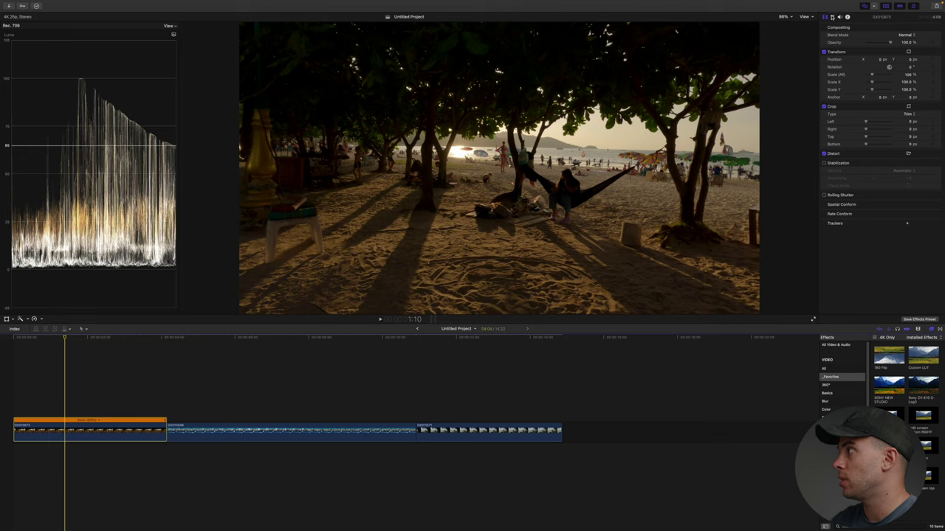
click(831, 16)
click(840, 27)
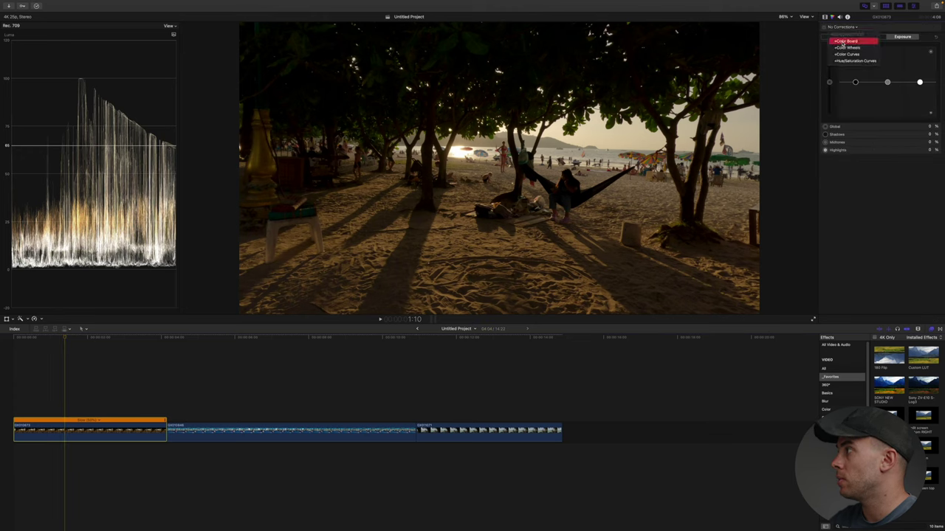
click(841, 42)
drag(857, 78, 857, 81)
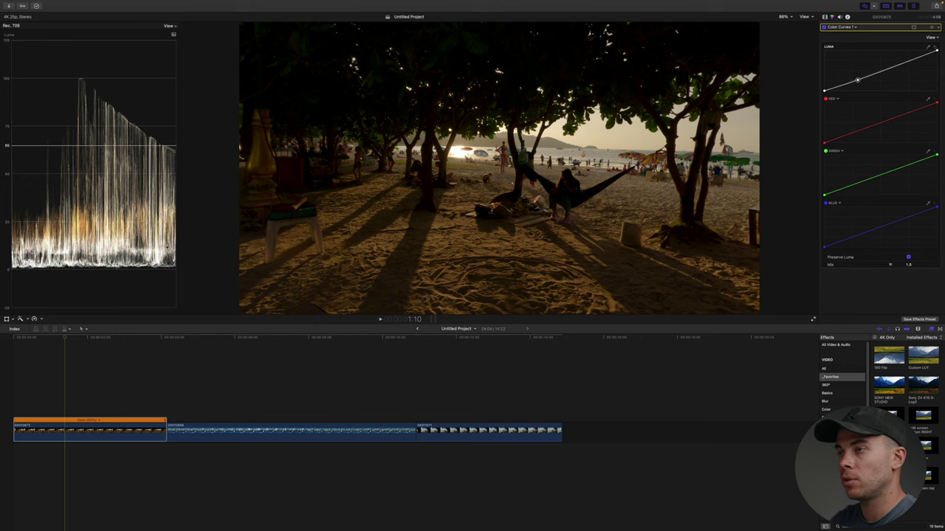
drag(891, 67, 898, 63)
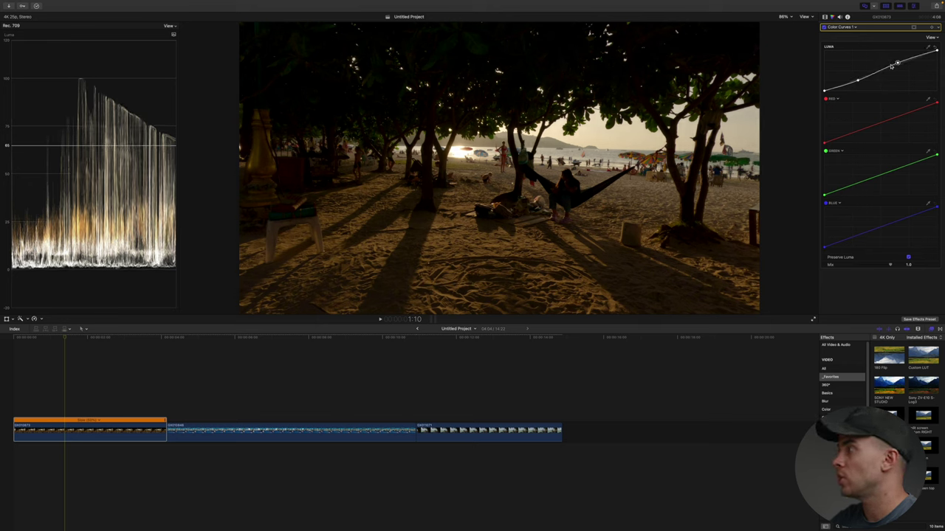
click(859, 81)
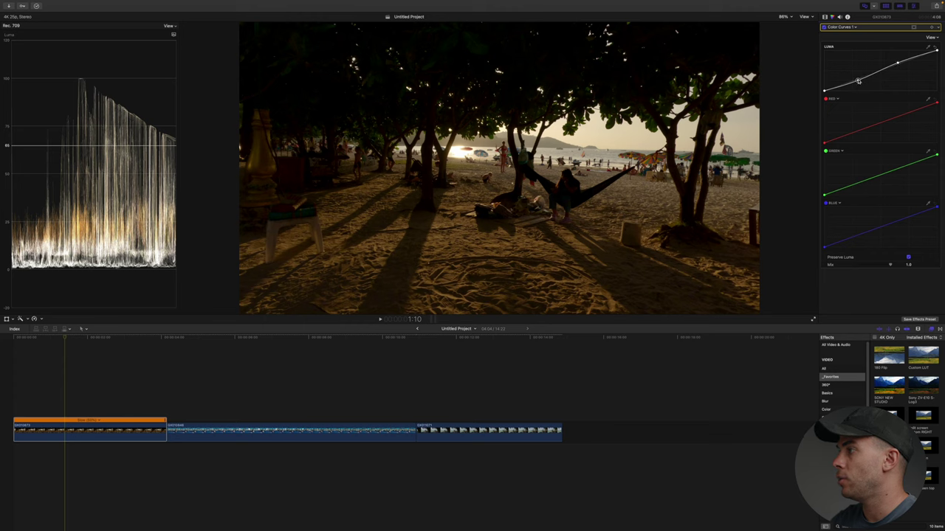
Step: Lower the luma curve's white point, add control points in the upper highlights and deep shadows, and slightly lift the black point
drag(937, 50, 940, 54)
click(918, 56)
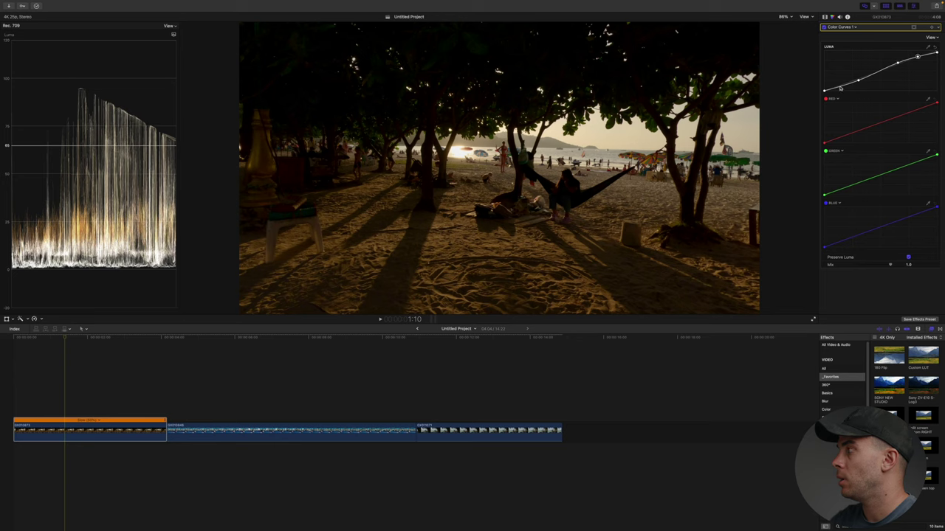
drag(840, 88, 840, 88)
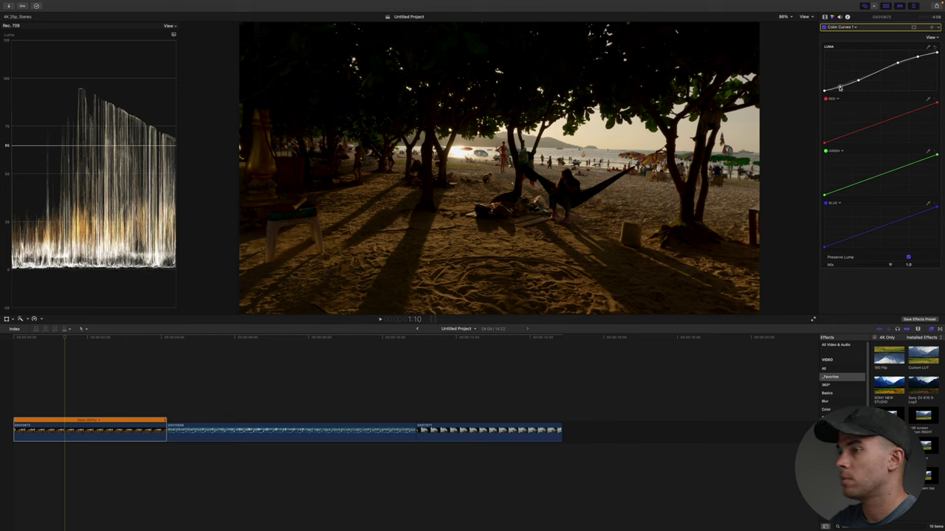
drag(825, 91, 824, 89)
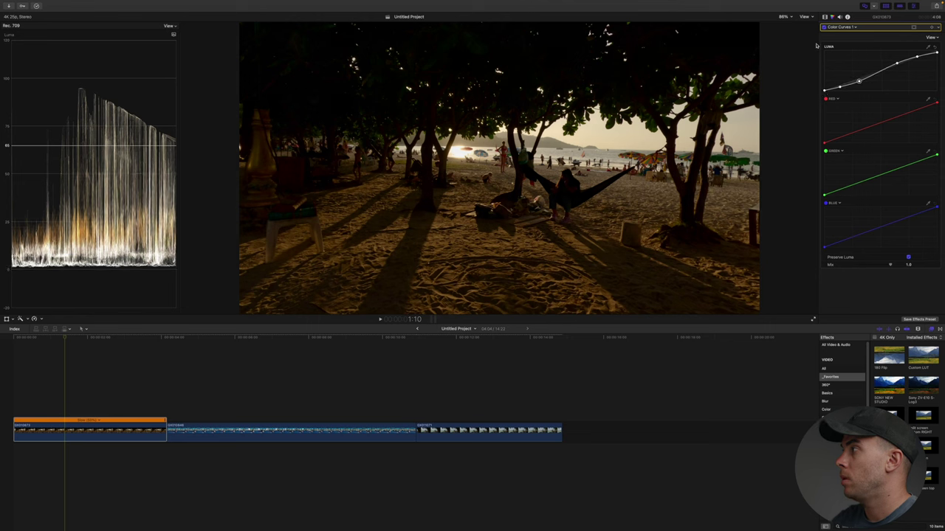
Step: Compare the beach clip with and without the Color Curves correction, leaving the correction enabled
click(823, 27)
click(823, 27)
click(823, 28)
click(823, 27)
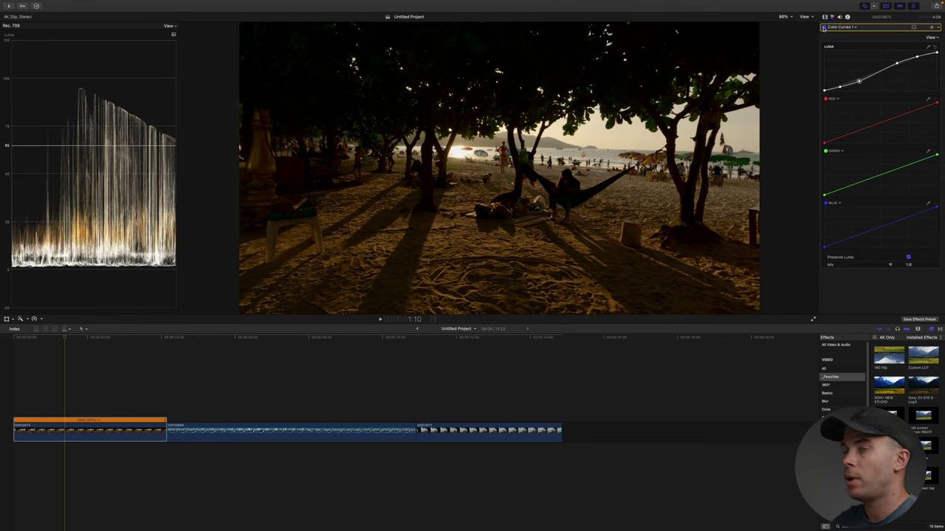
click(823, 27)
click(823, 27)
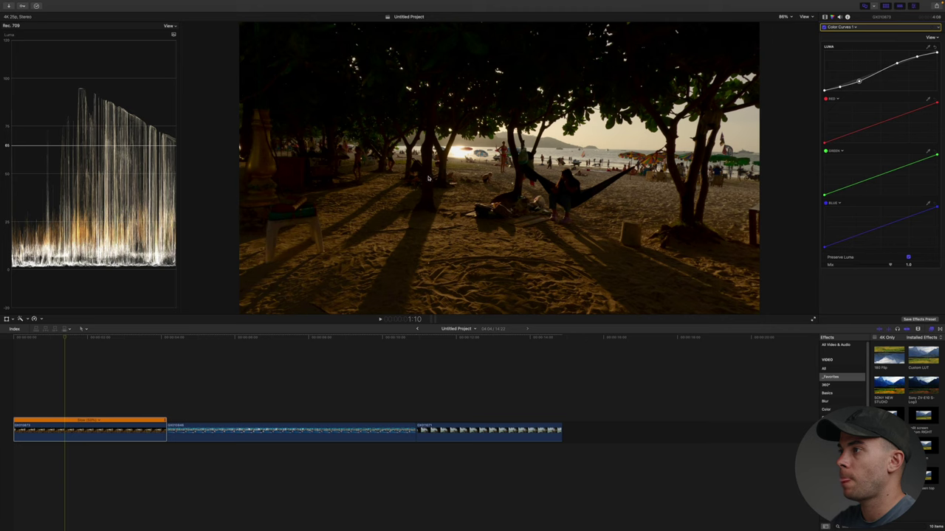
Step: Add a Color Wheels correction to the beach clip, shift its tint slightly toward magenta, and set the temperature to 5350
click(842, 27)
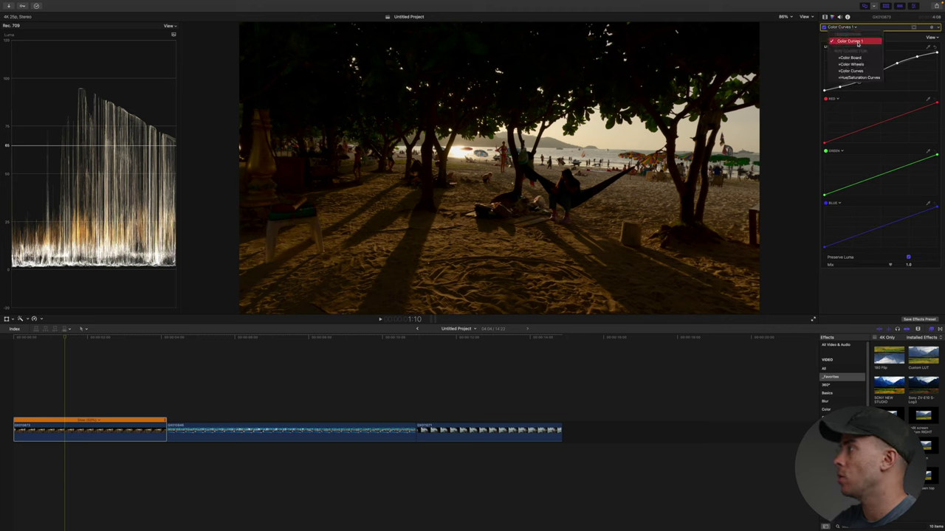
click(849, 77)
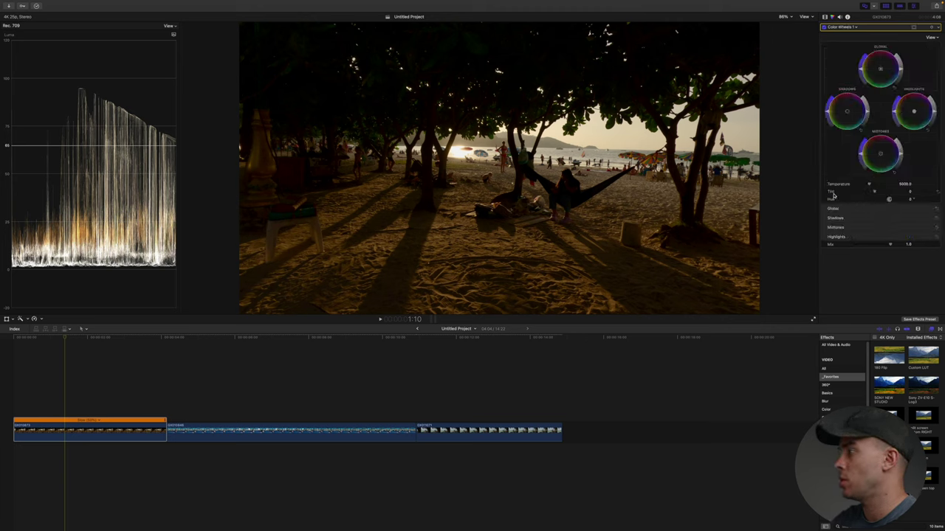
drag(875, 193, 876, 193)
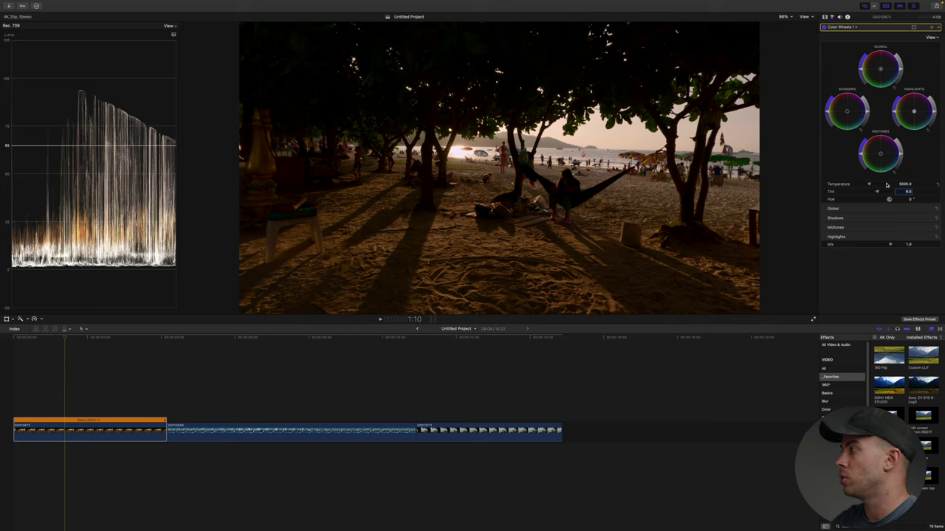
mouse_move(870, 184)
mouse_down()
mouse_move(882, 187)
mouse_move(873, 186)
mouse_up()
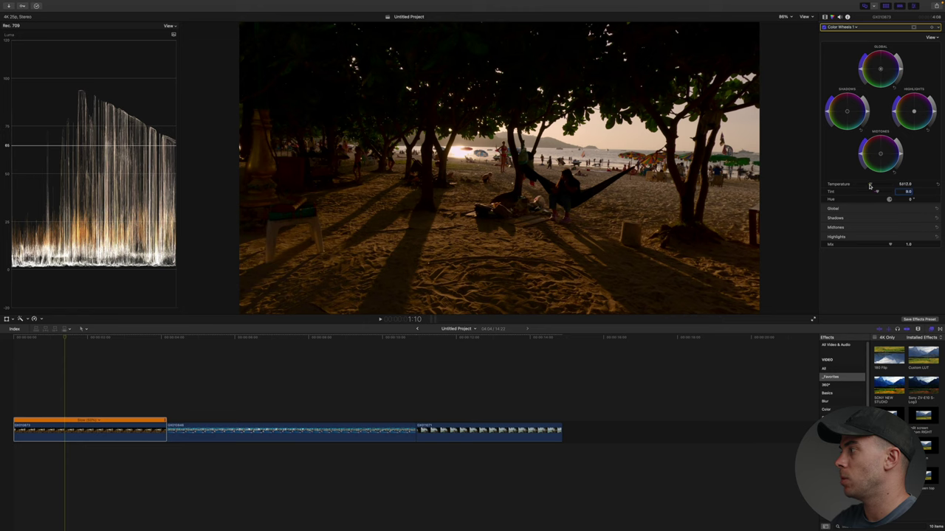
drag(871, 187, 870, 186)
click(906, 184)
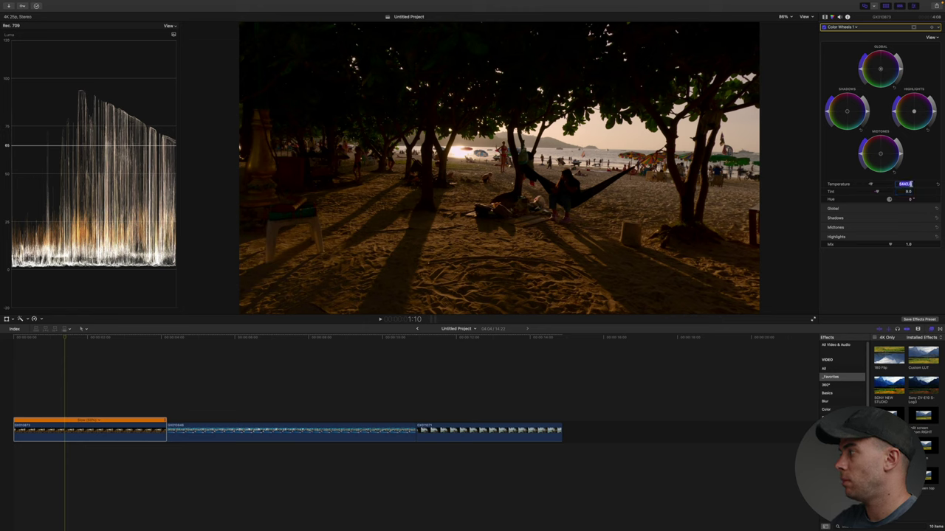
text(5350)
key(Return)
Step: Compare the beach clip with and without the Color Wheels correction, leaving the correction enabled
click(824, 28)
click(823, 27)
click(823, 28)
click(824, 27)
click(823, 28)
click(824, 27)
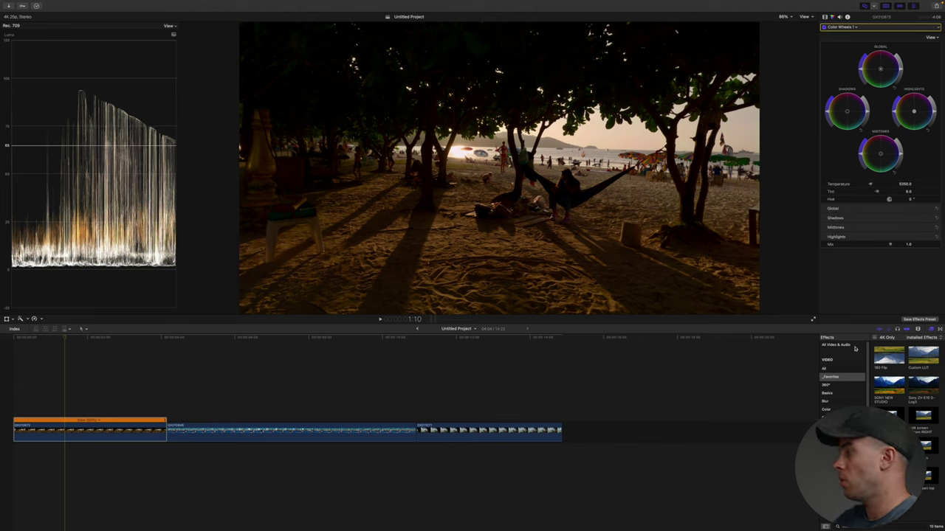
Step: Search all effects for "sharp", apply Sharpen to the beach clip, and set its amount to 1.3
click(854, 346)
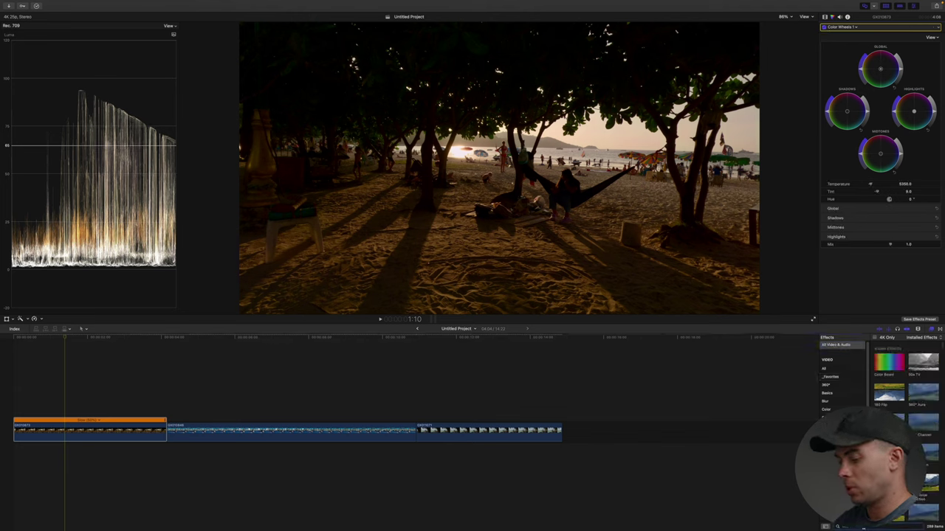
text(sharp)
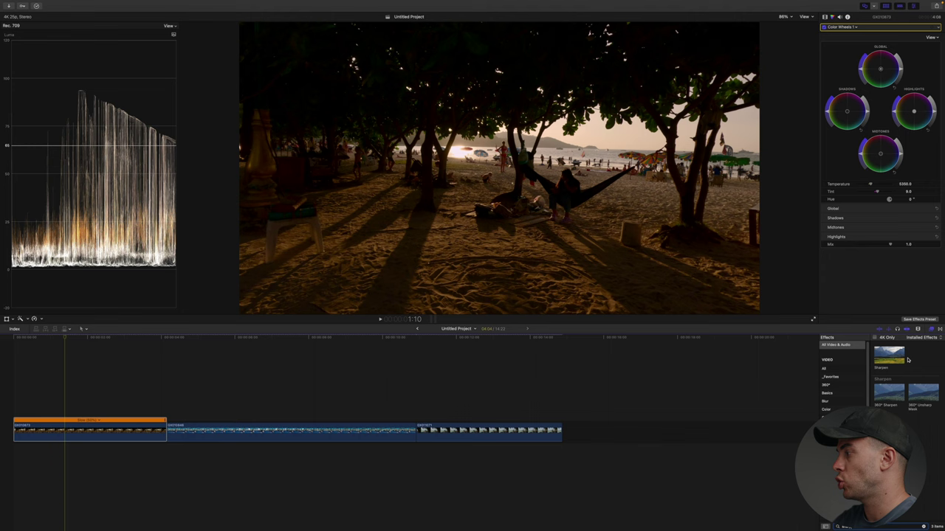
click(885, 360)
click(826, 16)
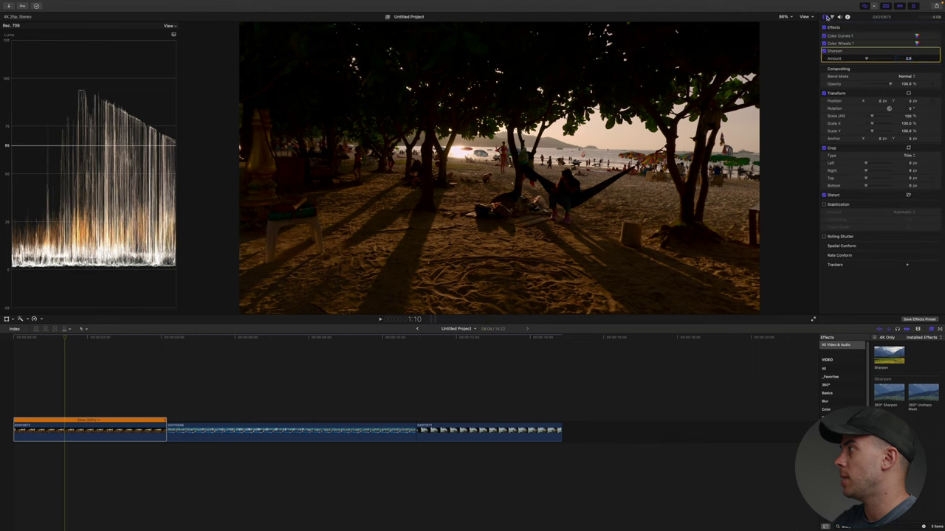
click(909, 59)
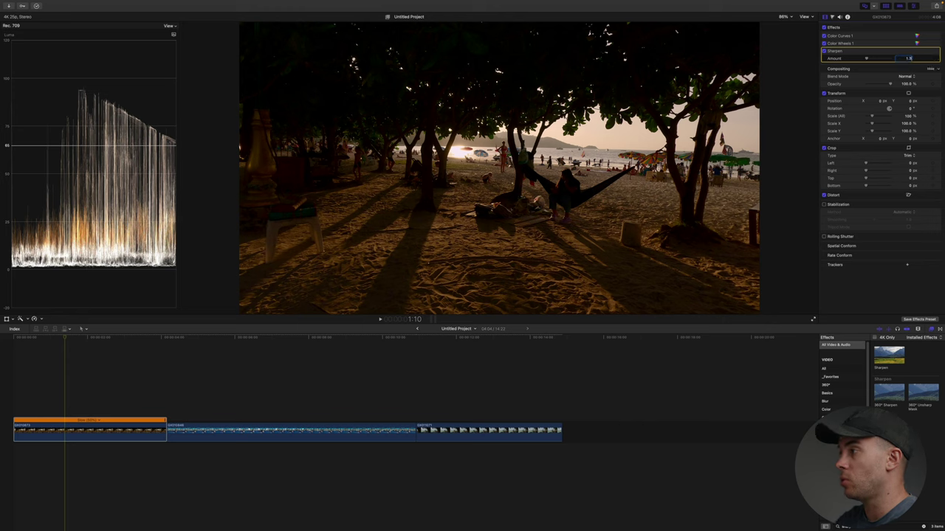
key(Return)
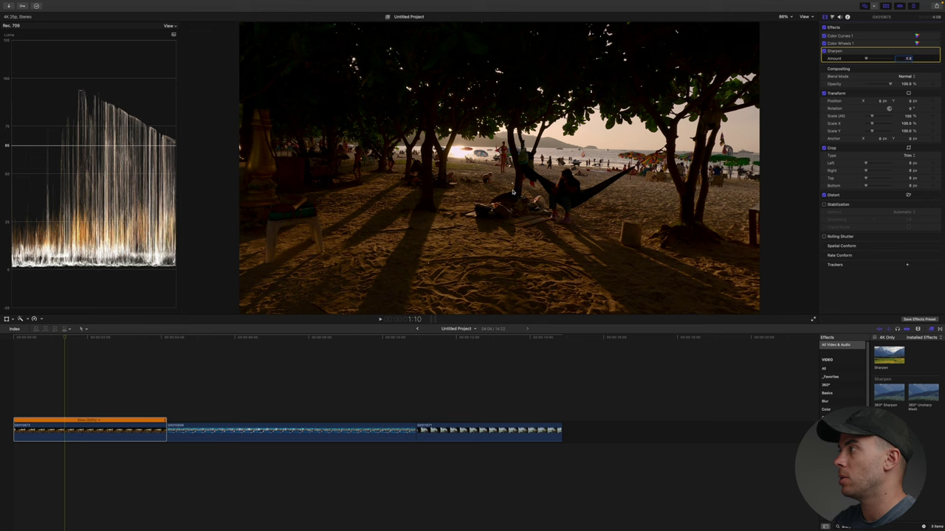
Step: Disable the clip's Color Curves, Color Wheels and Sharpen effects and re-enable them one by one, starting with Color Curves, to compare the grade
click(824, 36)
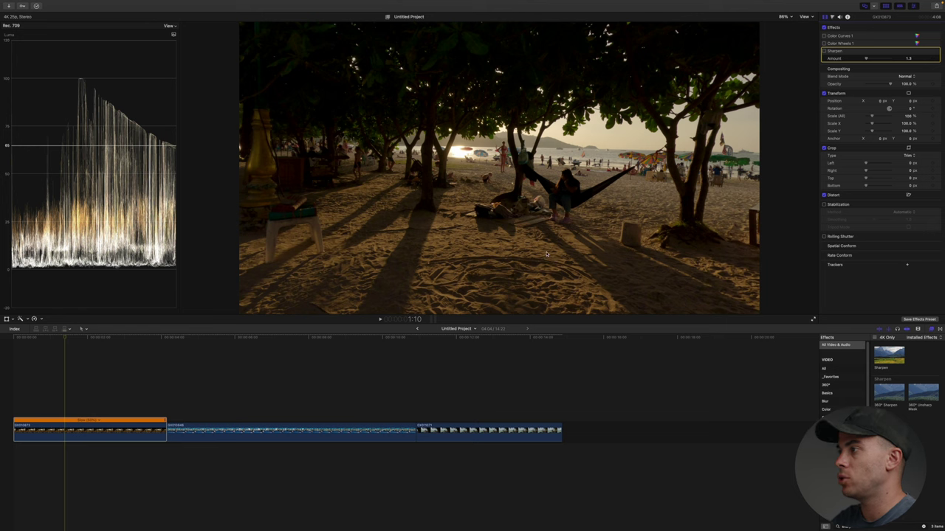
click(823, 37)
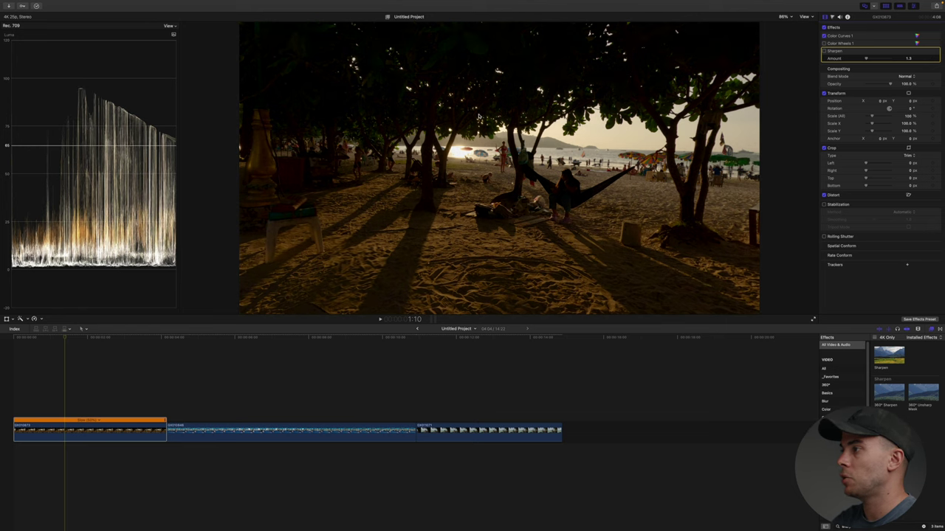